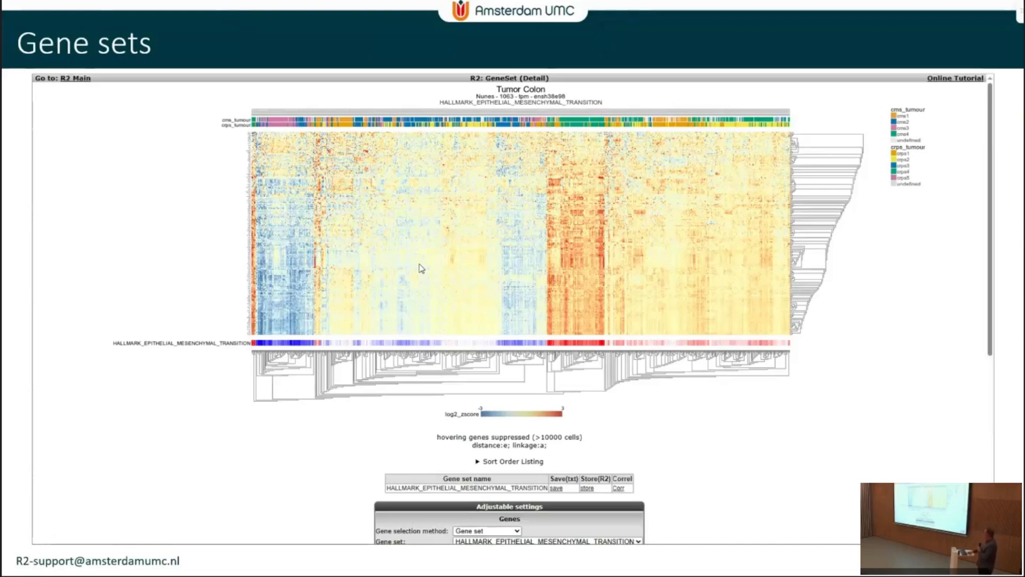
key(Right)
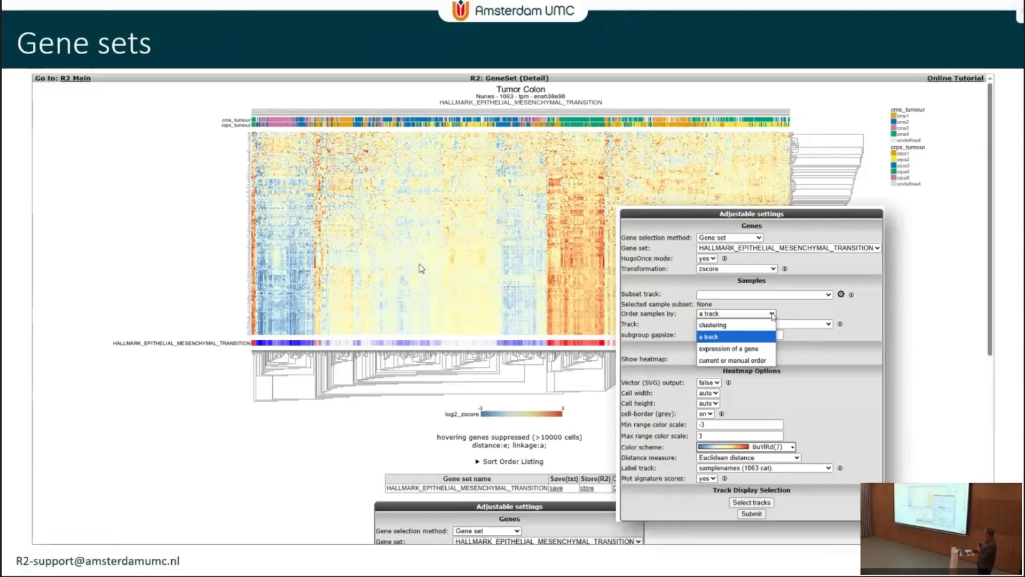
key(Page_Down)
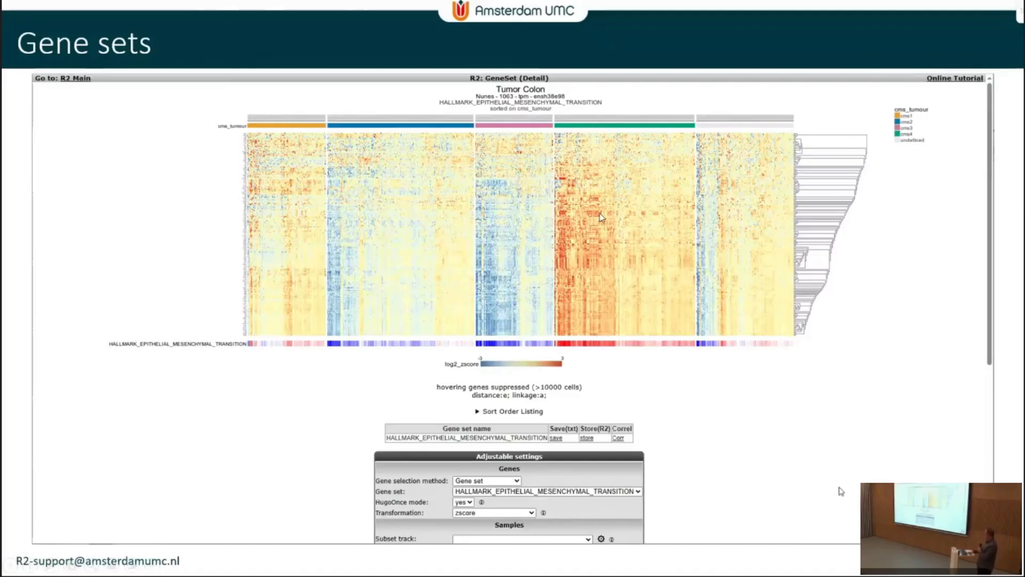
key(Right)
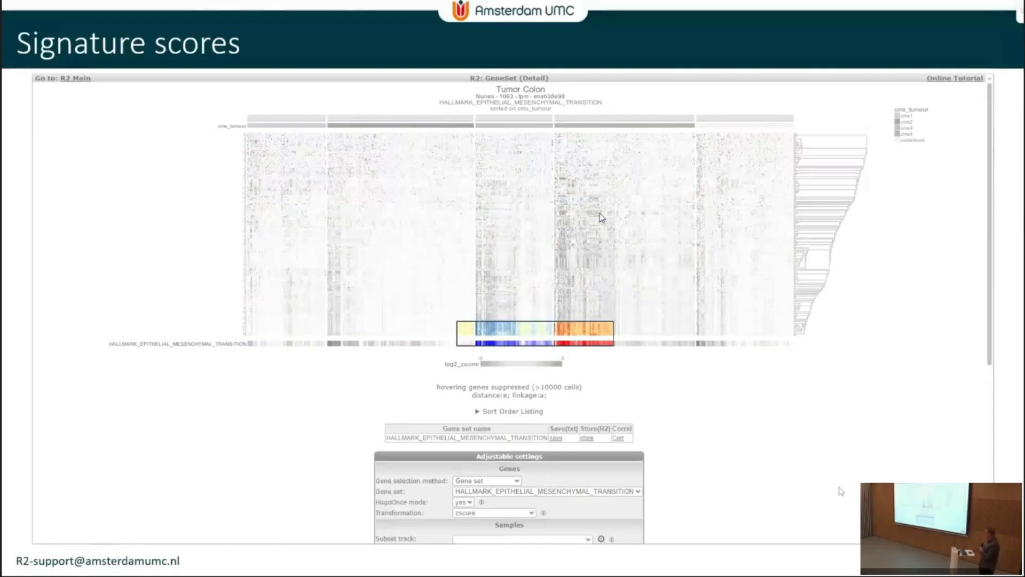
key(Right)
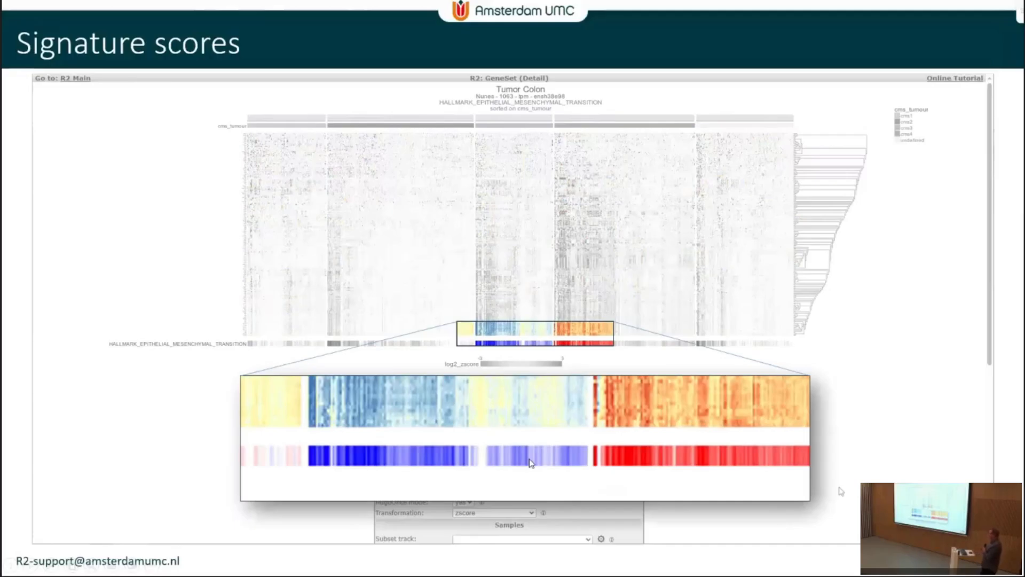
key(Right)
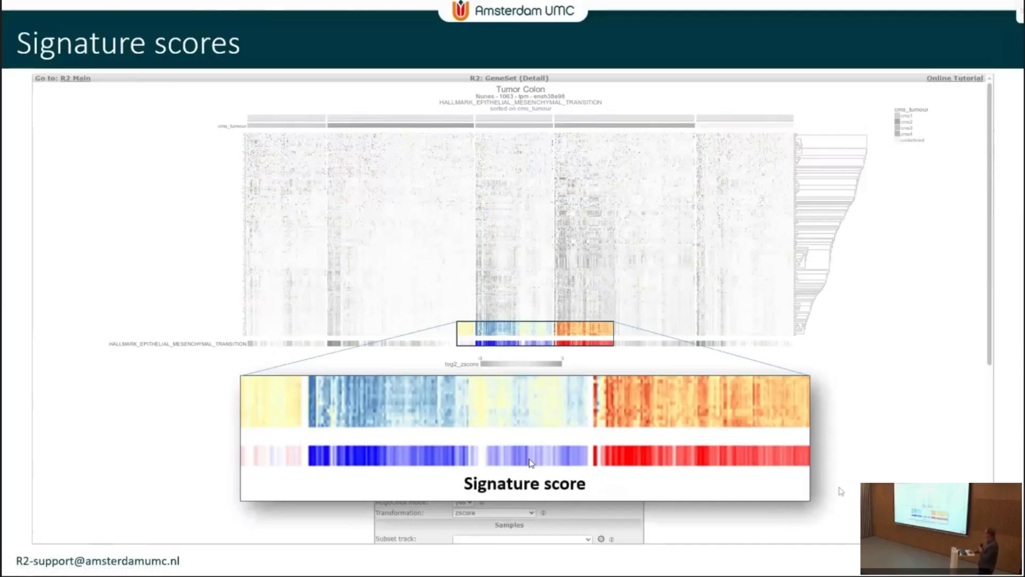
key(Right)
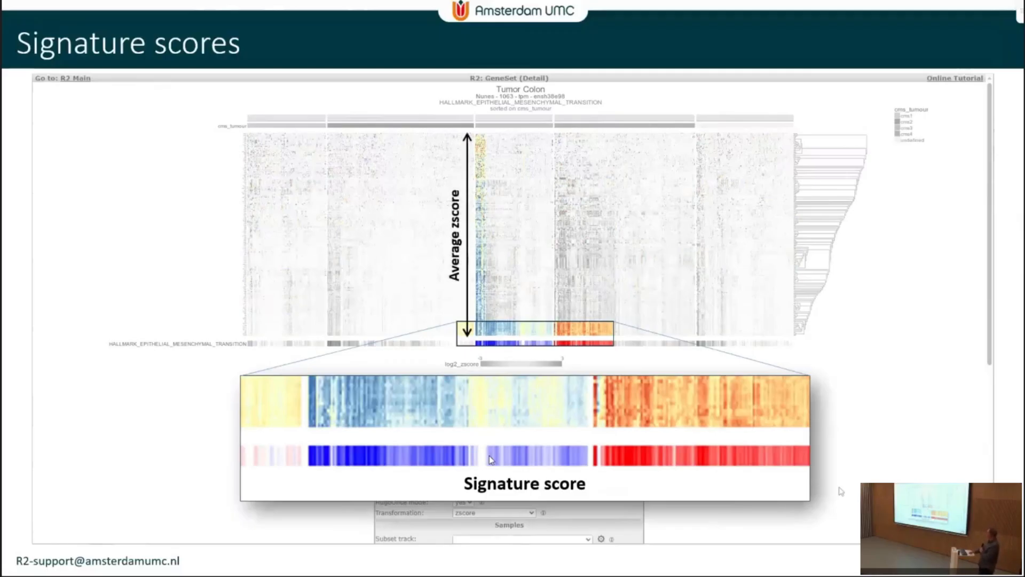
key(Right)
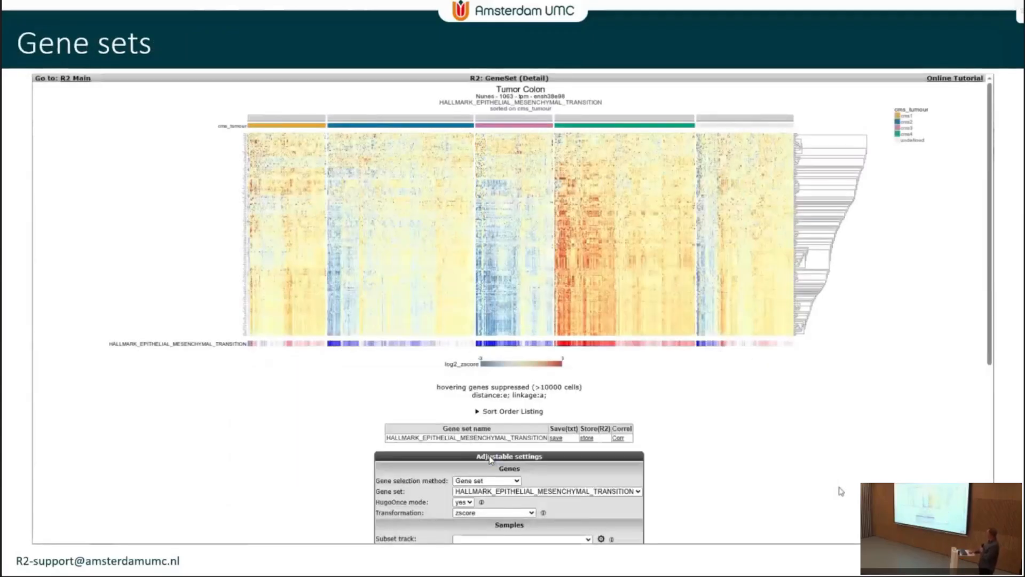
key(Right)
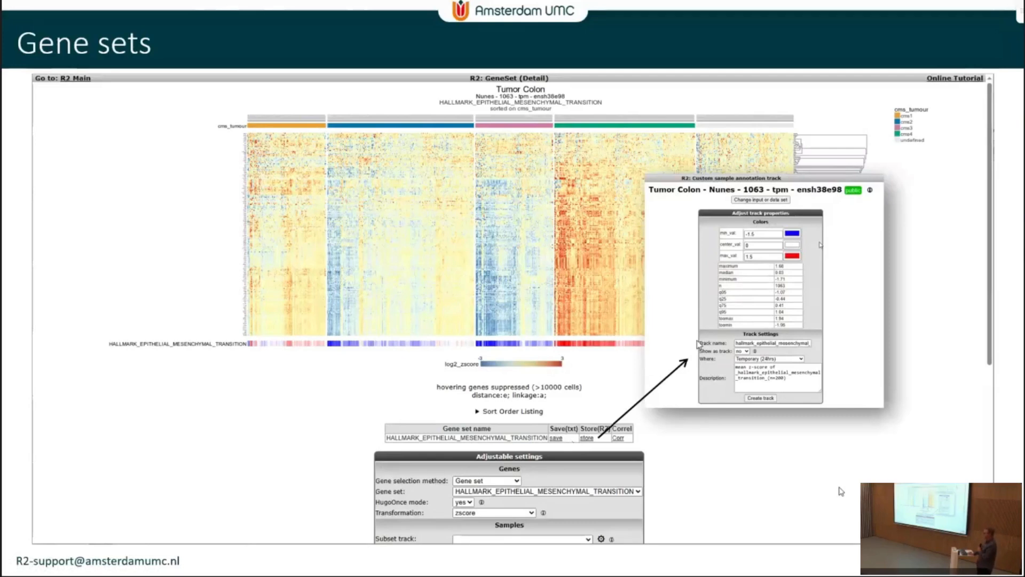
key(Right)
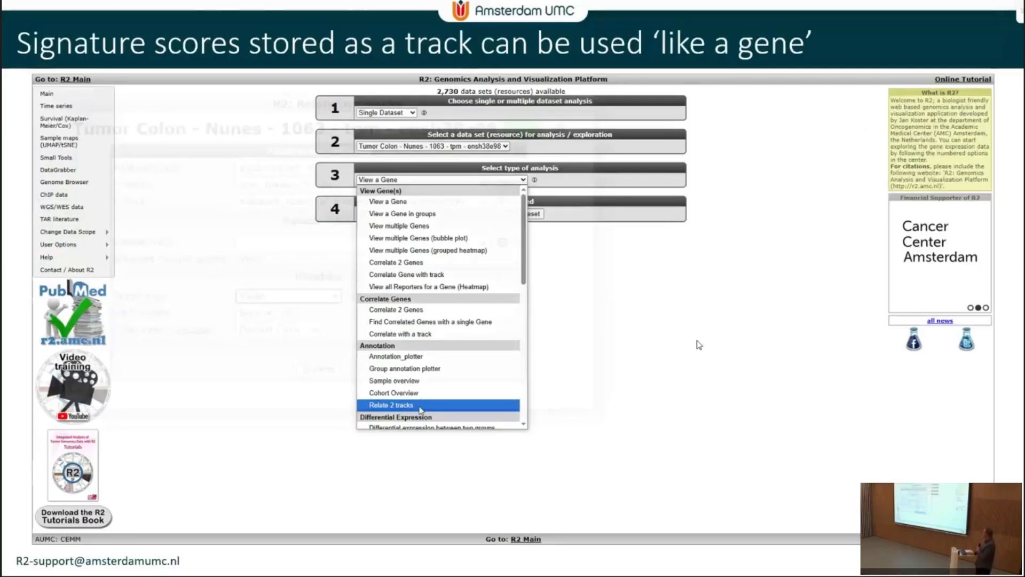
key(Right)
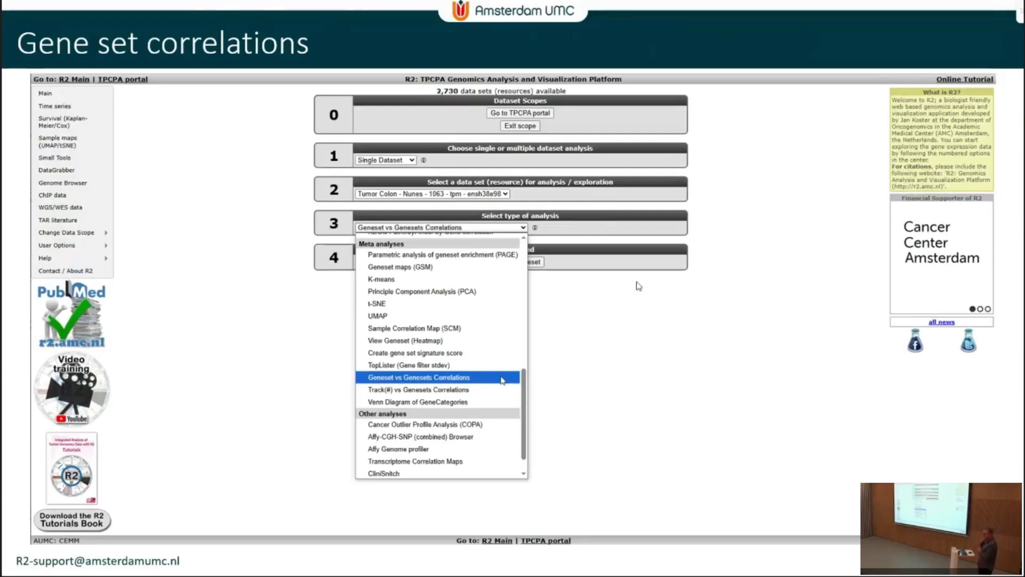
- Choose Geneset vs Genesets Correlations as the type of analysis for the Tumor Colon - Nunes data set
click(502, 377)
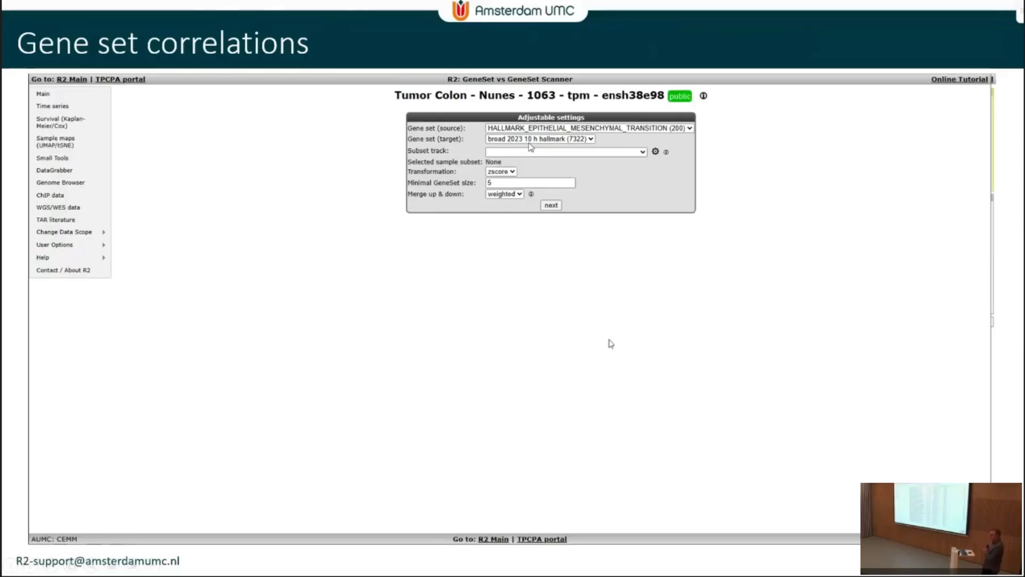
key(Right)
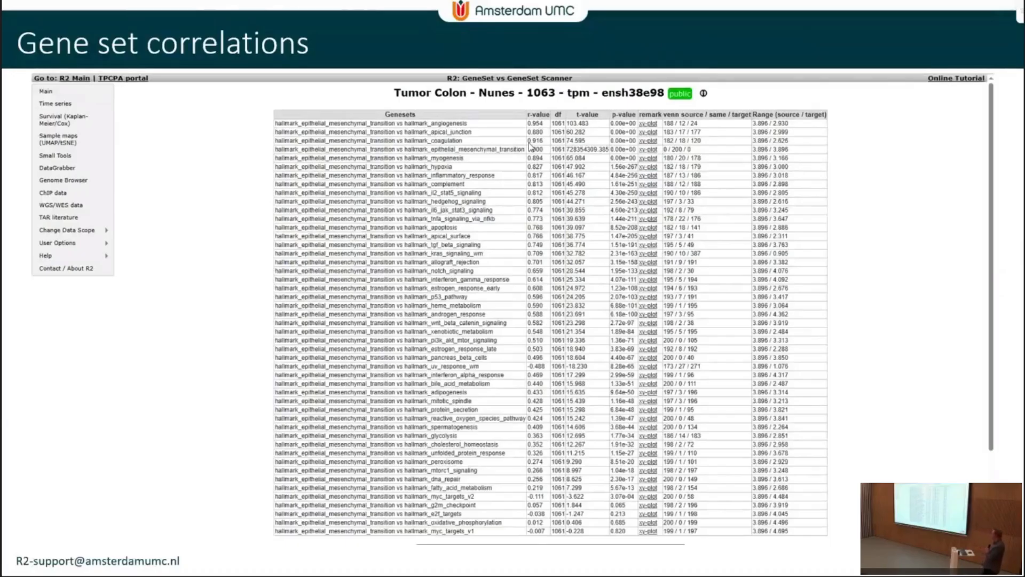
key(Right)
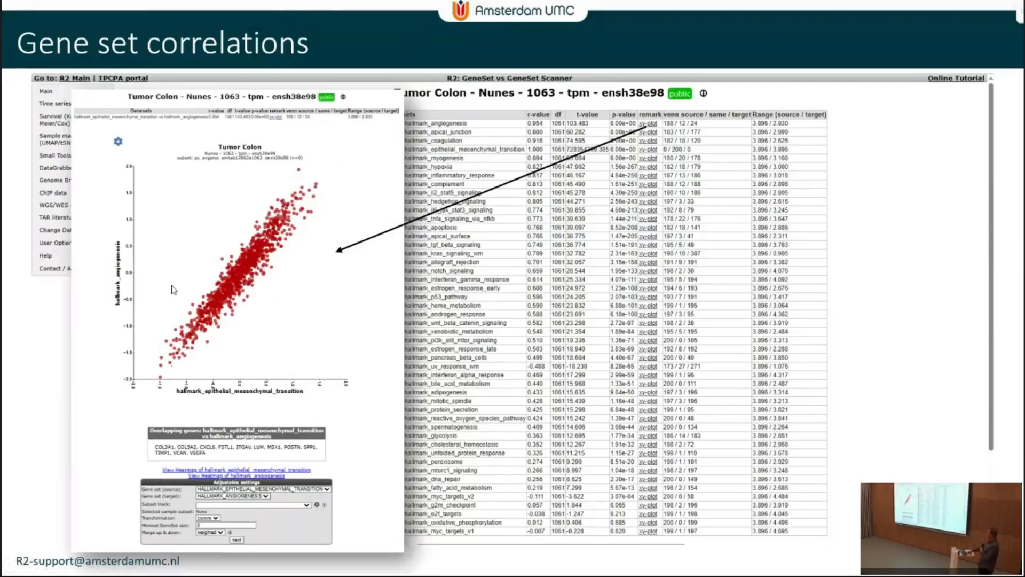
key(Right)
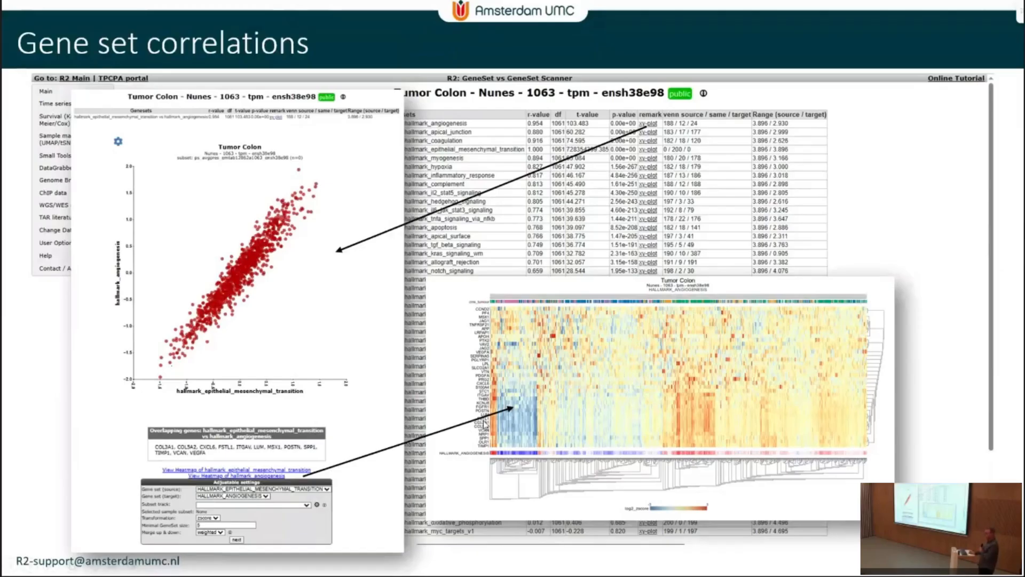
click(503, 394)
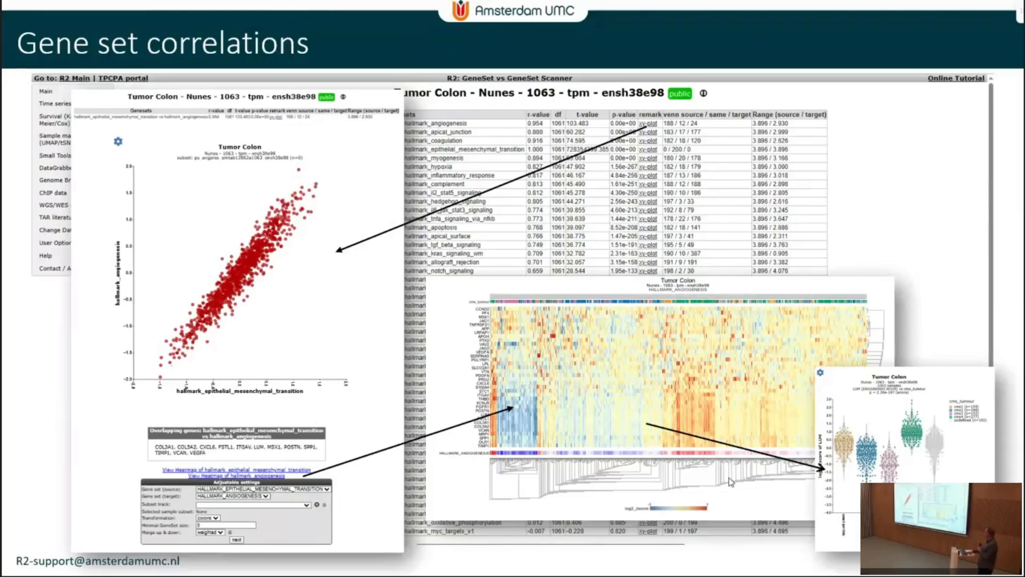
key(Right)
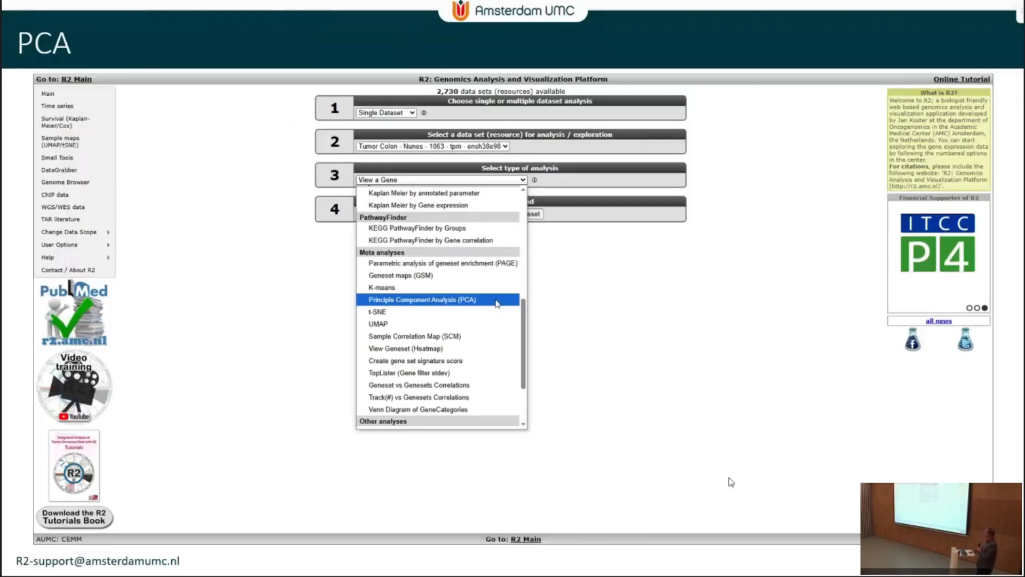
- Run a Principle Component Analysis on the Tumor Colon - Nunes data set and color the samples by the cms_tumour track
click(497, 302)
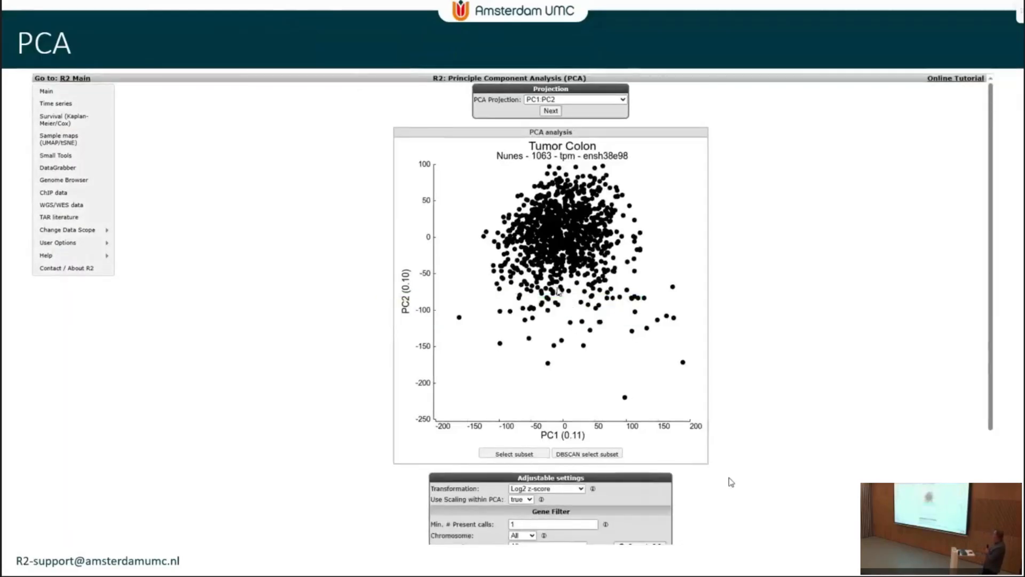
scroll(825, 347, down, 3)
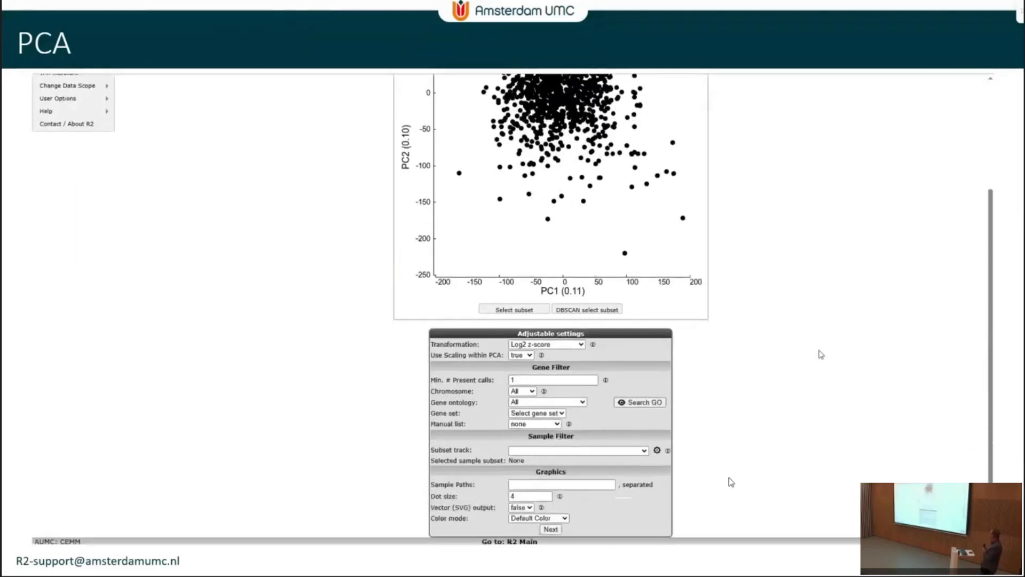
click(561, 519)
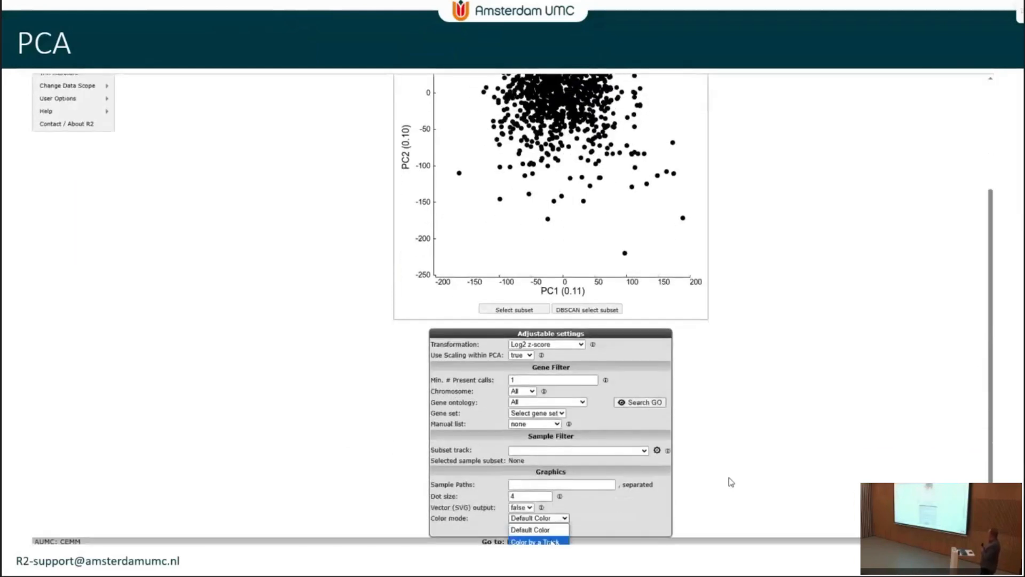
key(Return)
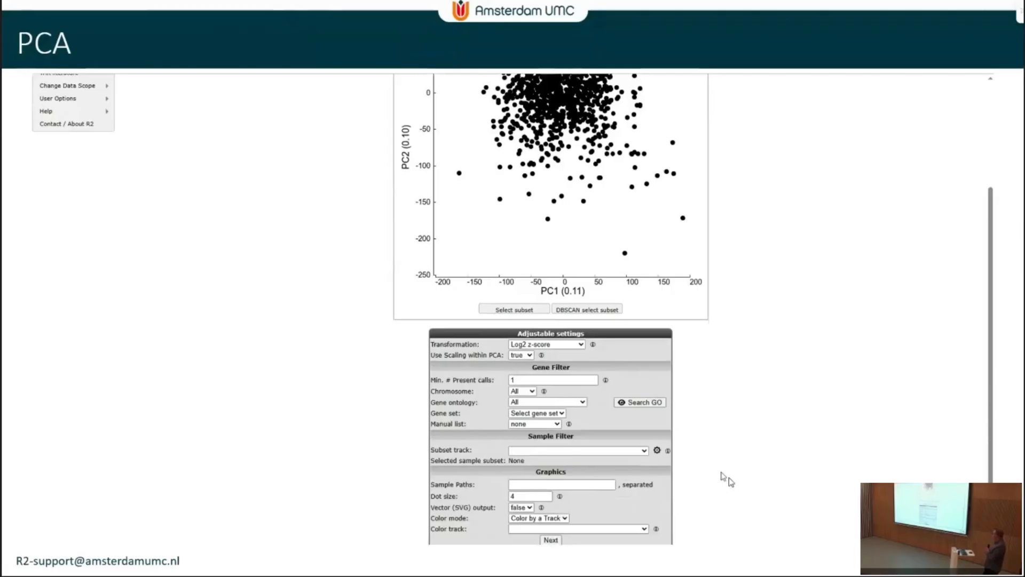
scroll(727, 478, down, 1)
click(643, 516)
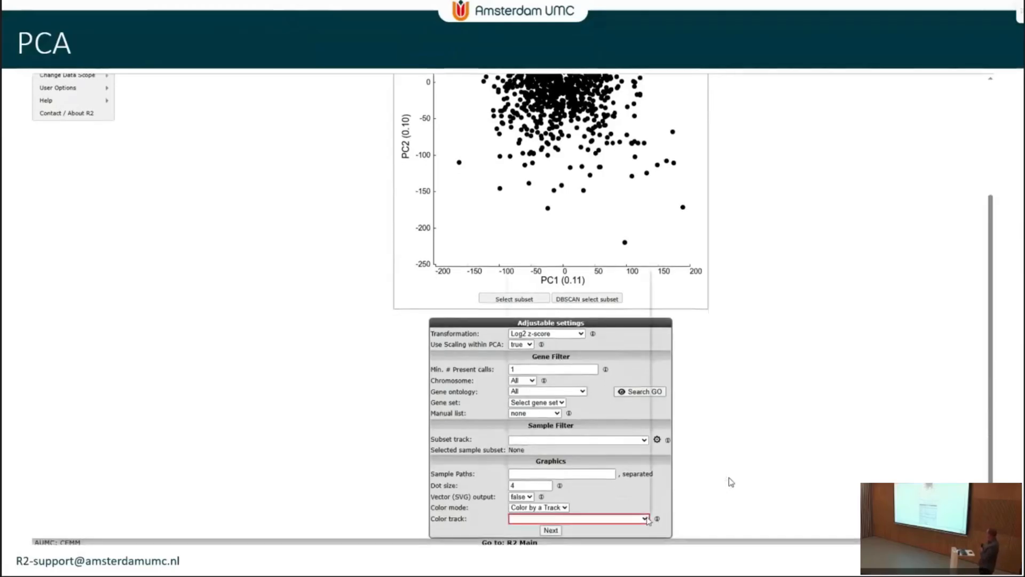
scroll(642, 506, down, 10)
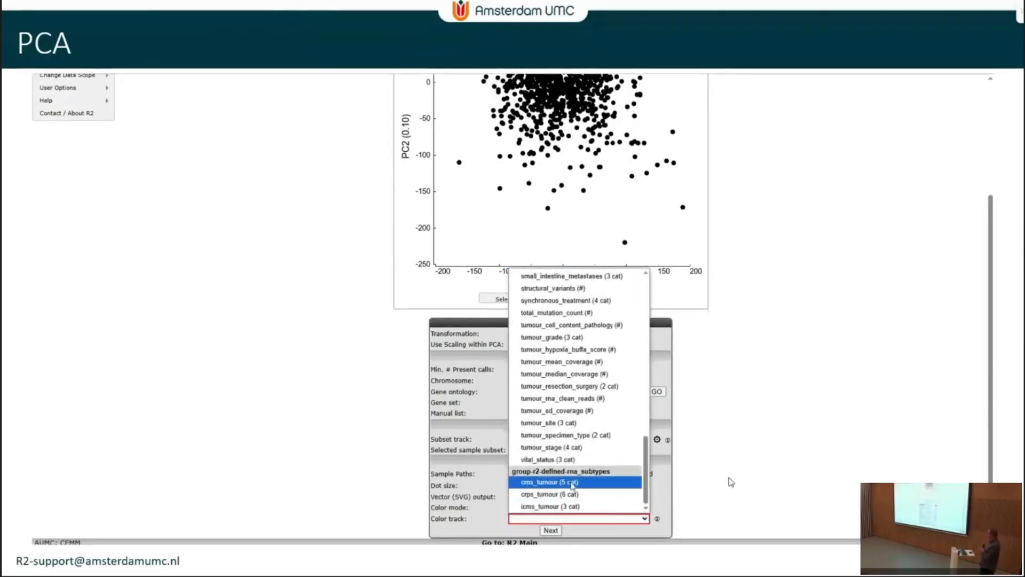
click(555, 517)
click(550, 529)
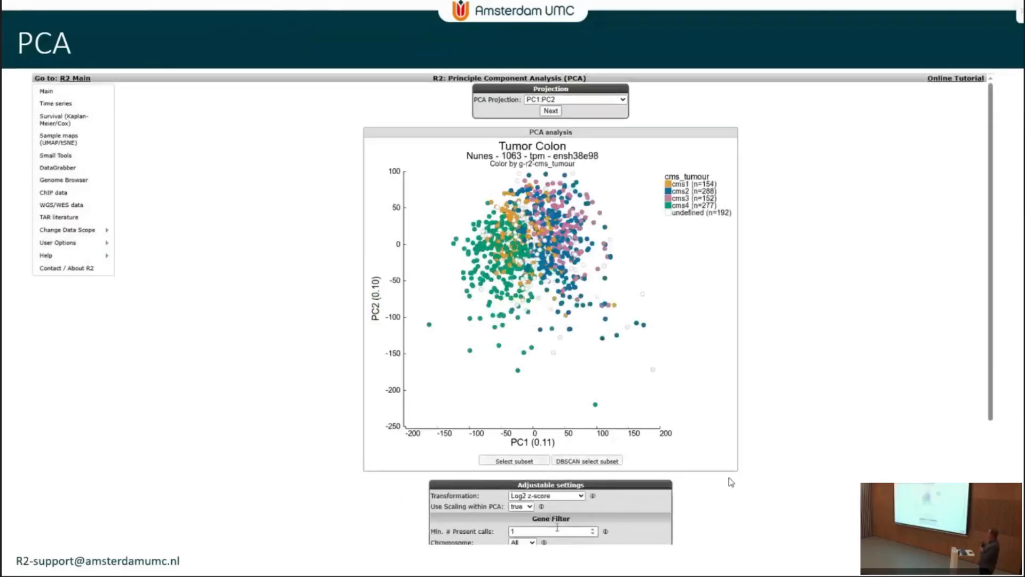
- Switch the PCA projection to PC1:PC2:PC3-3D and rotate the resulting 3D sample plot
click(614, 100)
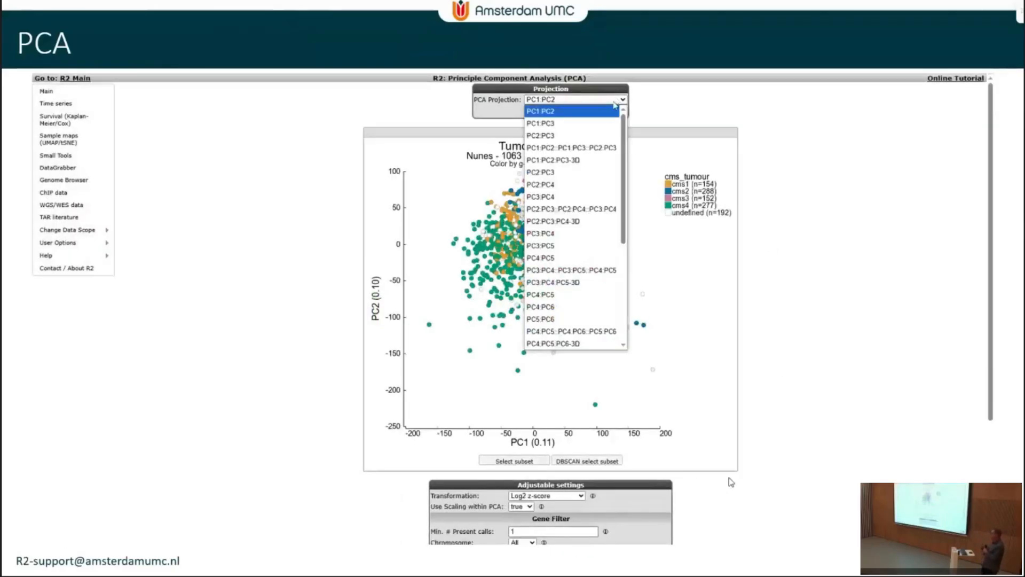
click(573, 160)
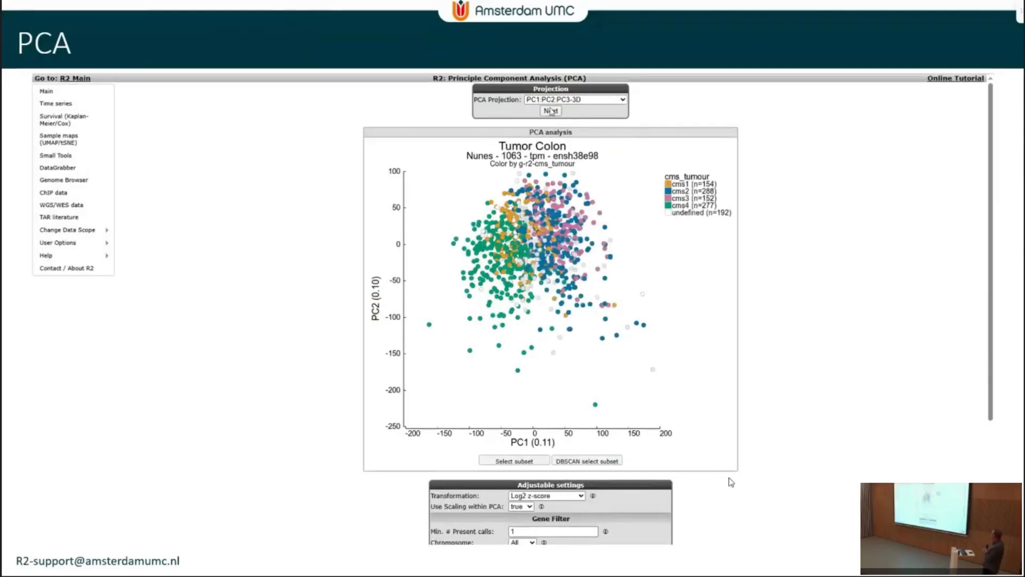
click(552, 110)
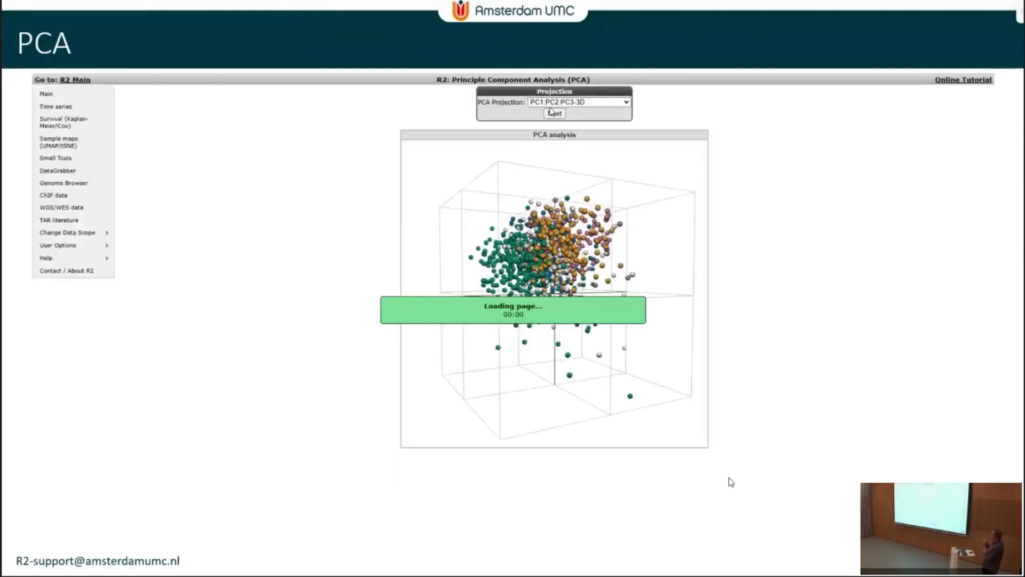
drag(457, 272, 444, 321)
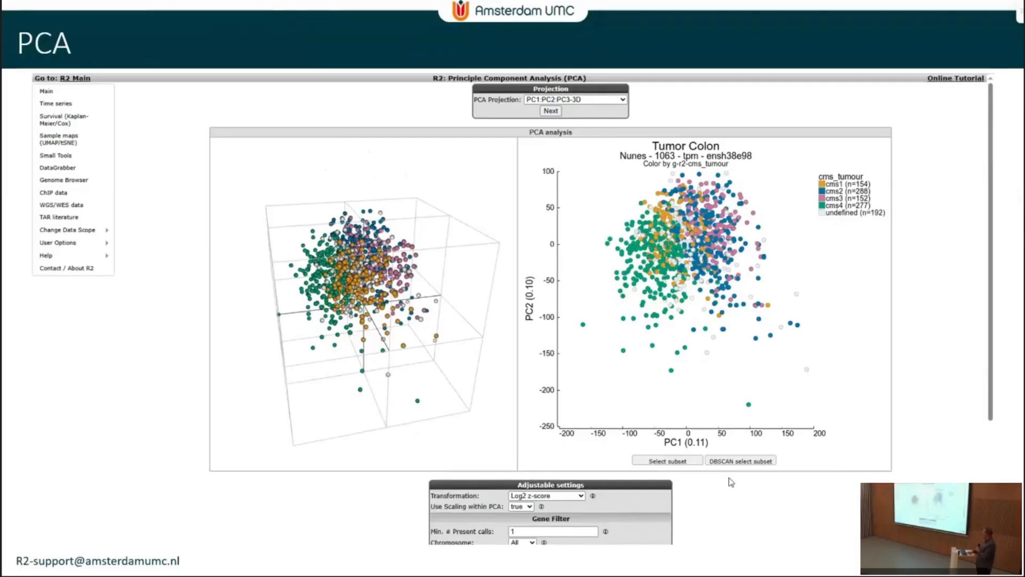
key(Right)
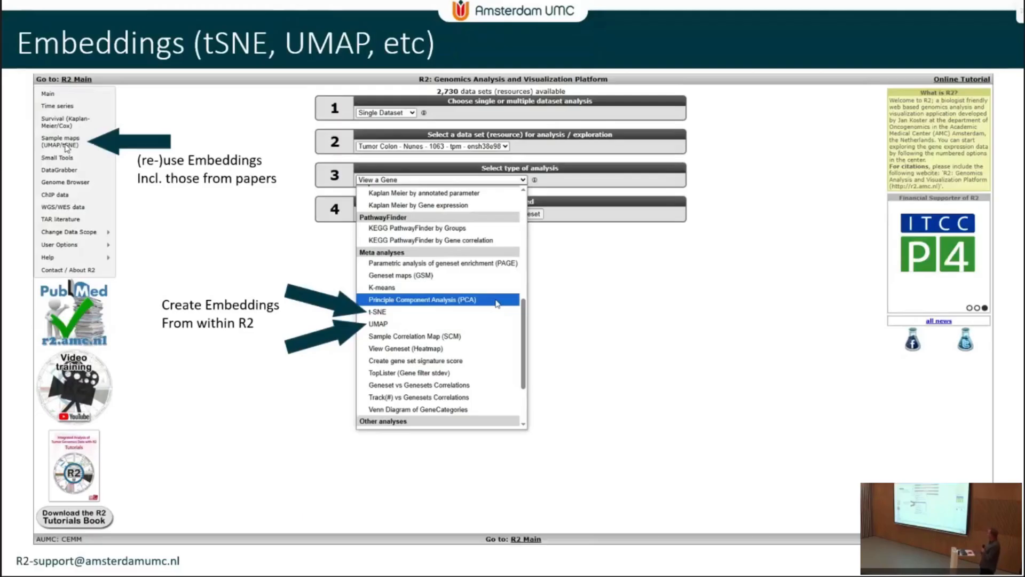
key(Right)
key(Right)
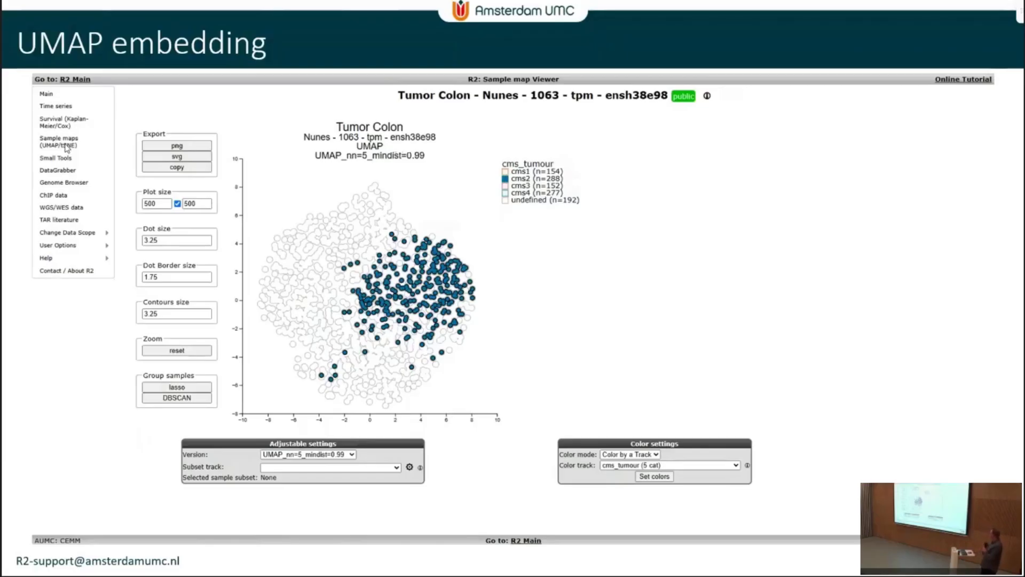
key(Right)
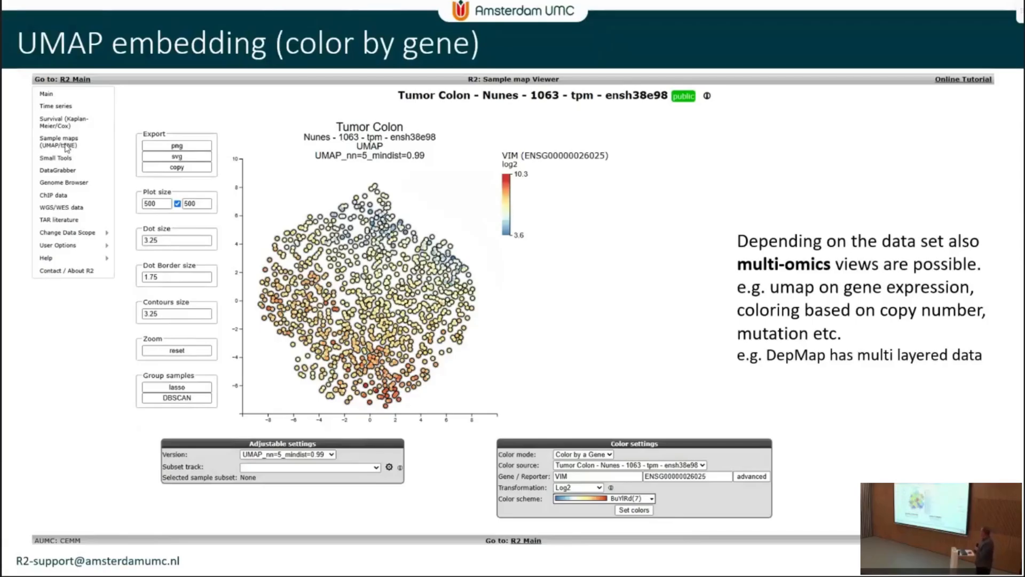
key(Right)
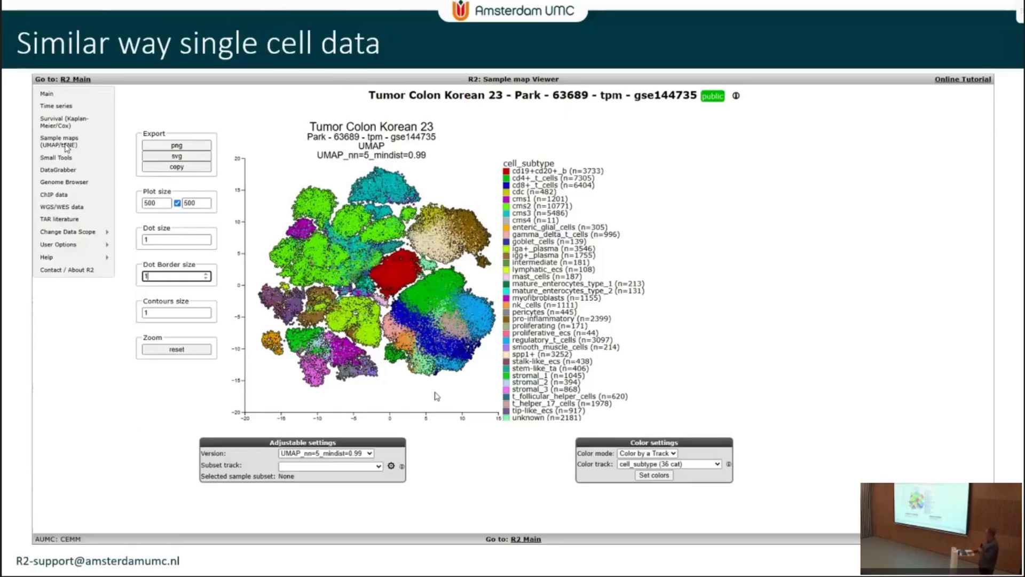
key(Right)
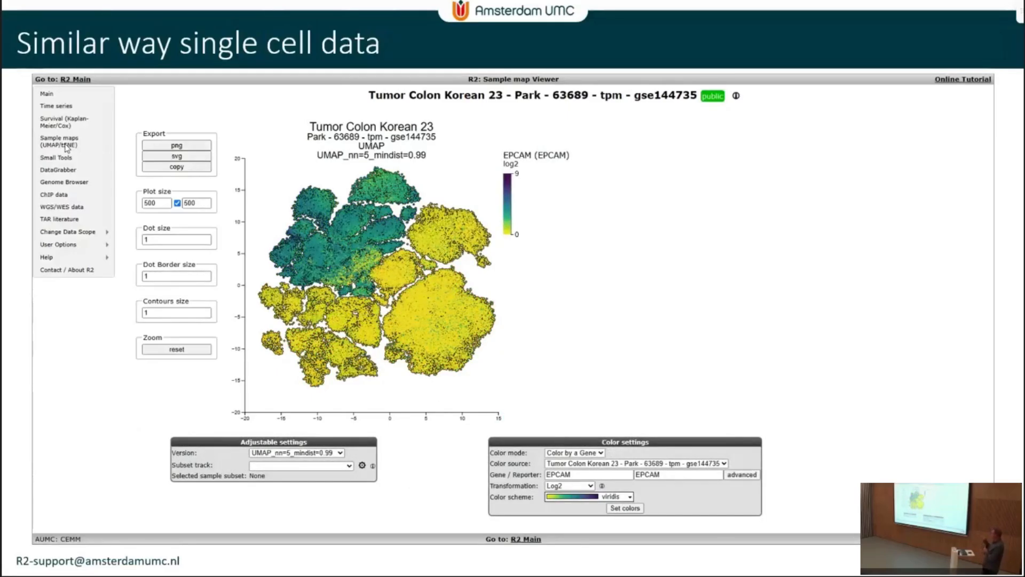
key(Right)
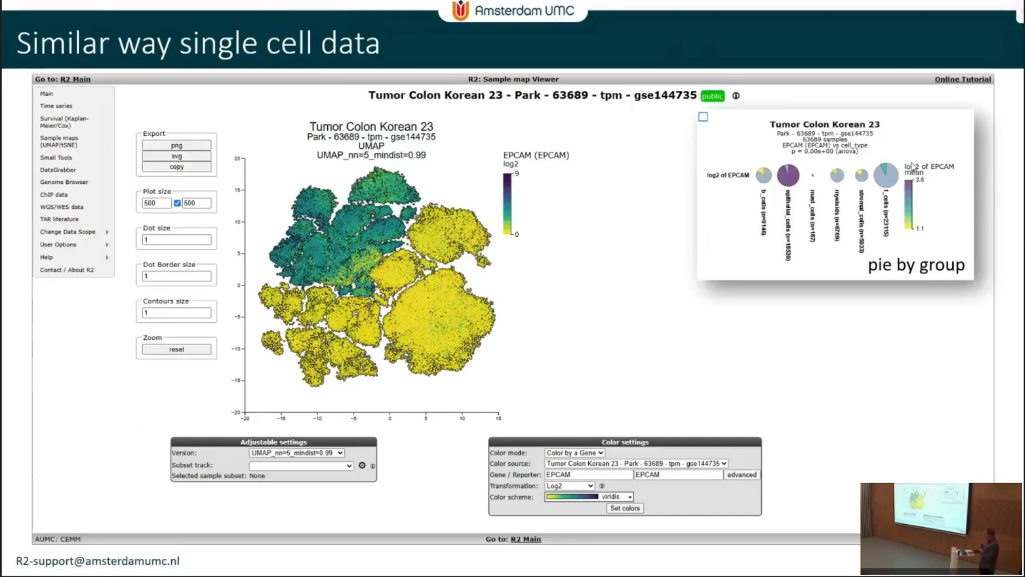
key(Right)
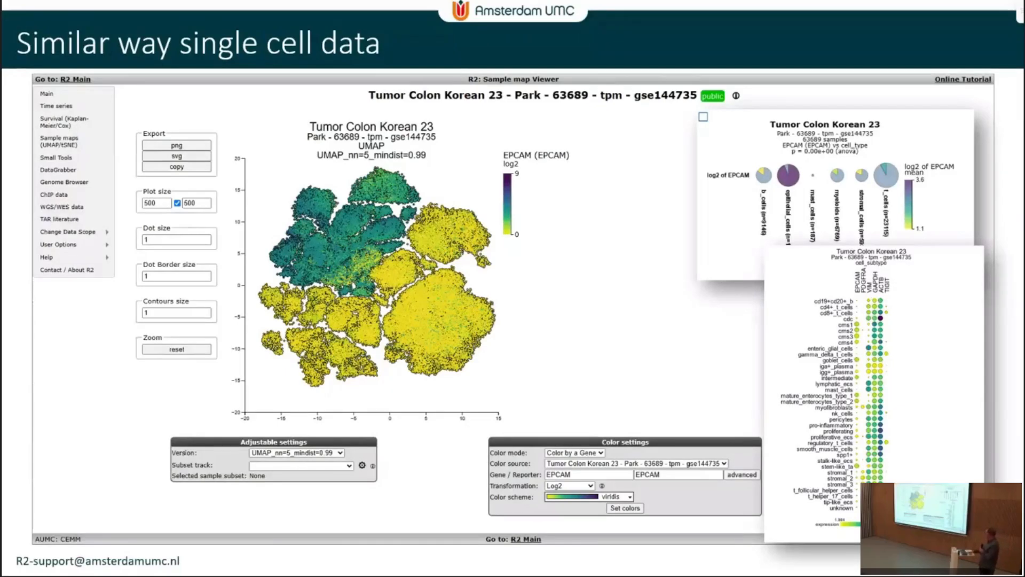
key(Right)
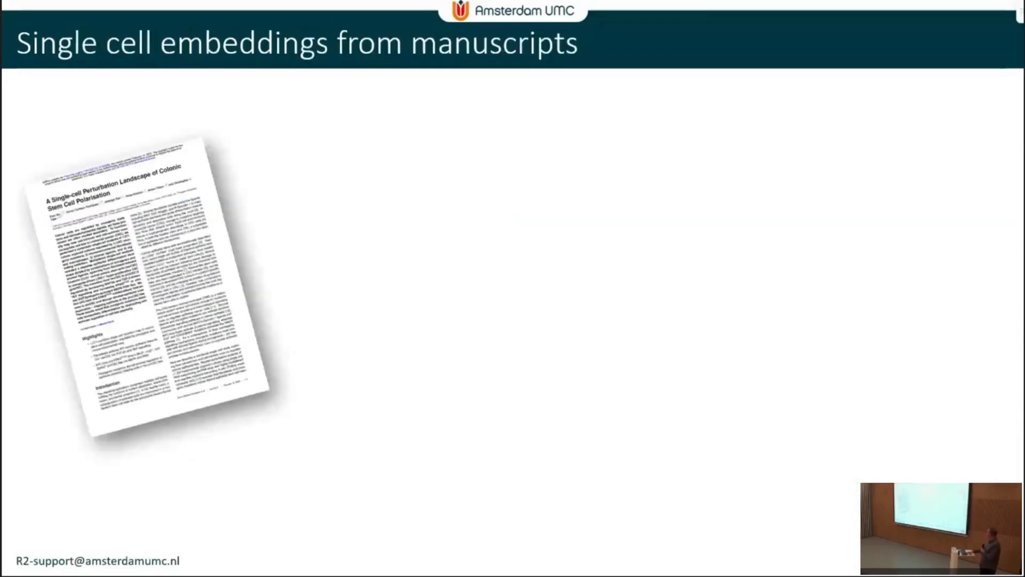